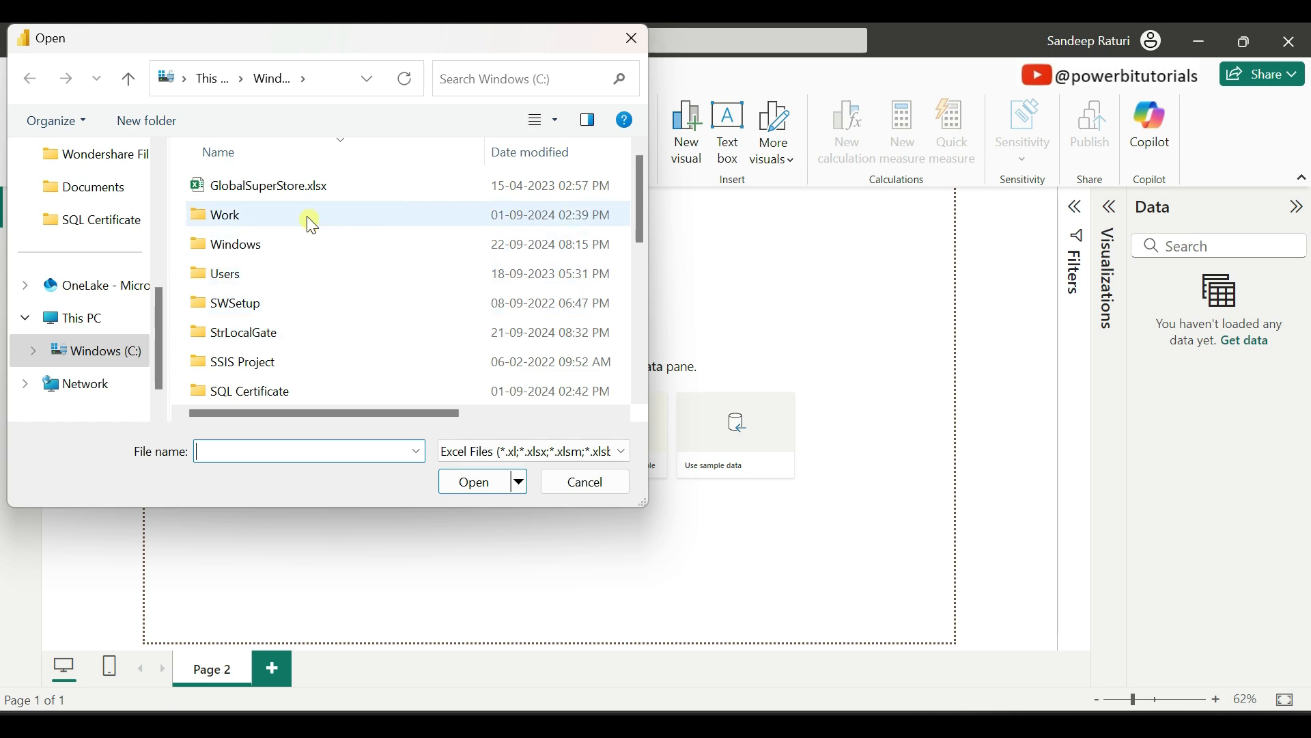
- Load the Orders and People sheets of GlobalSuperStore.xlsx into the Power Query Editor for transformation
click(292, 187)
click(462, 480)
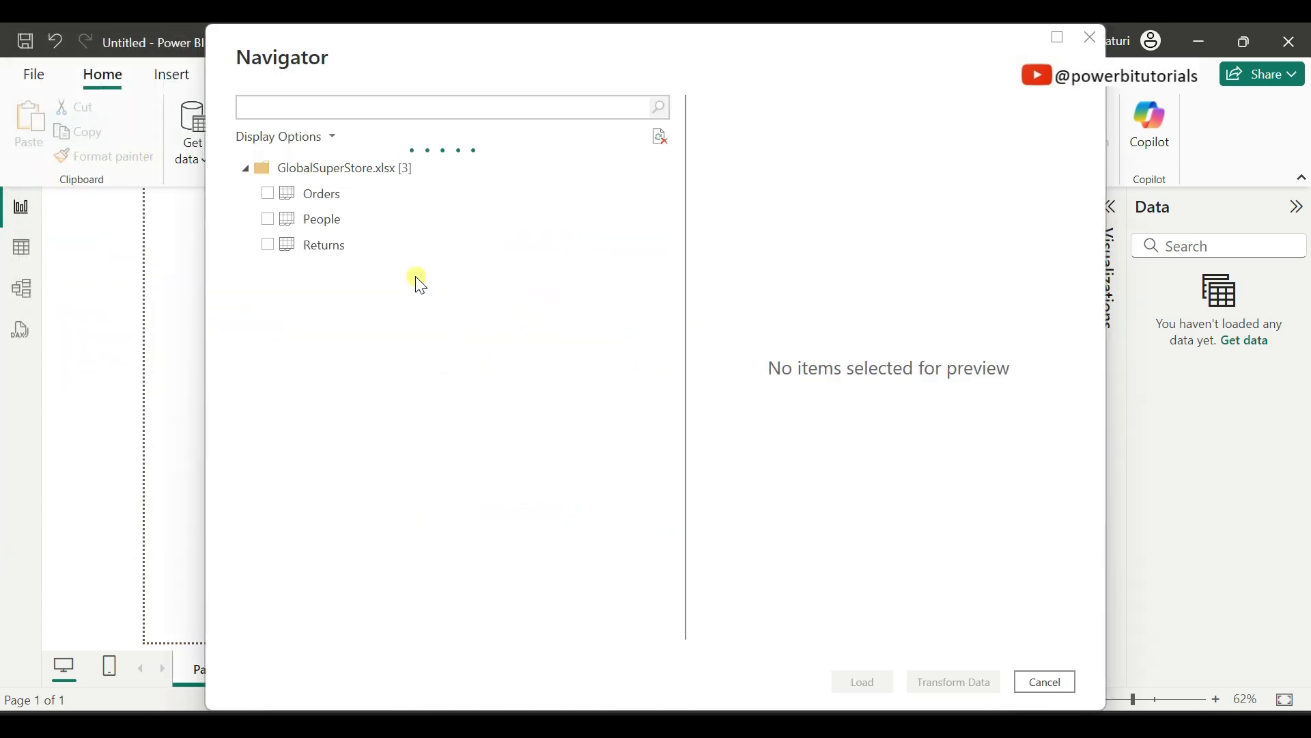
click(276, 197)
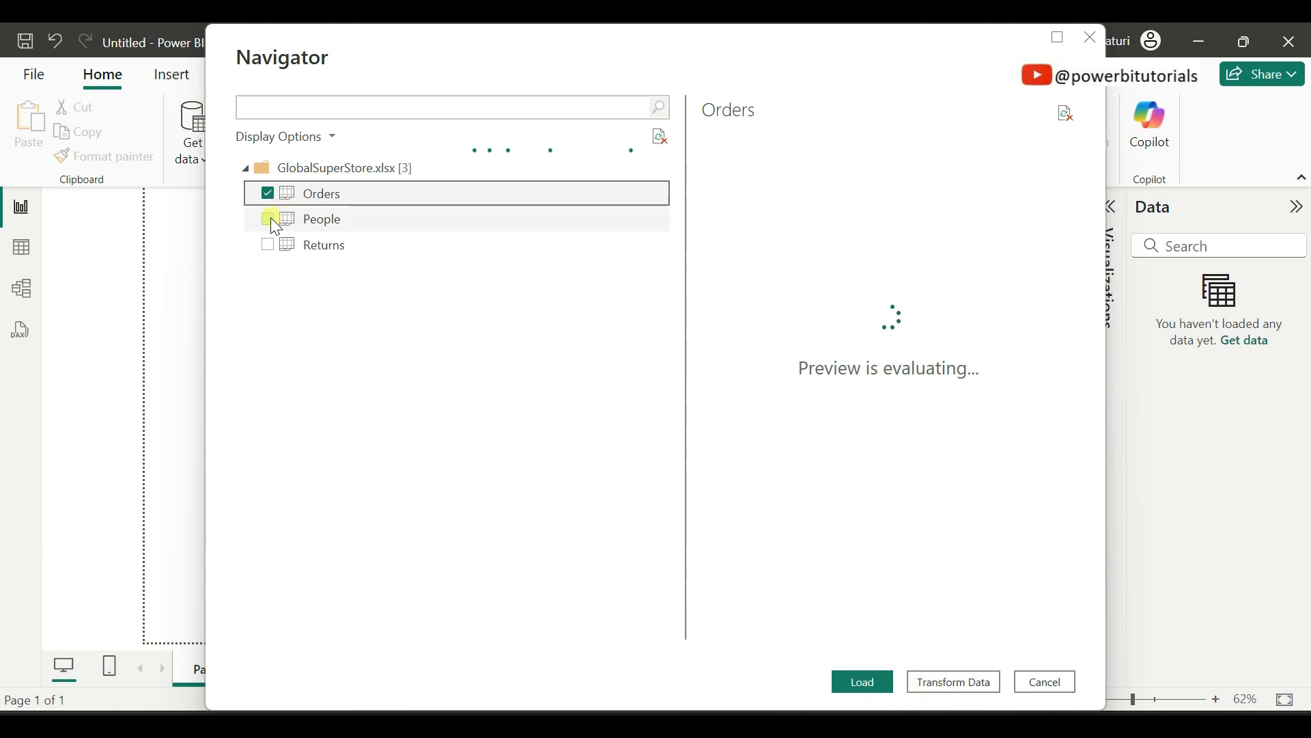
click(270, 218)
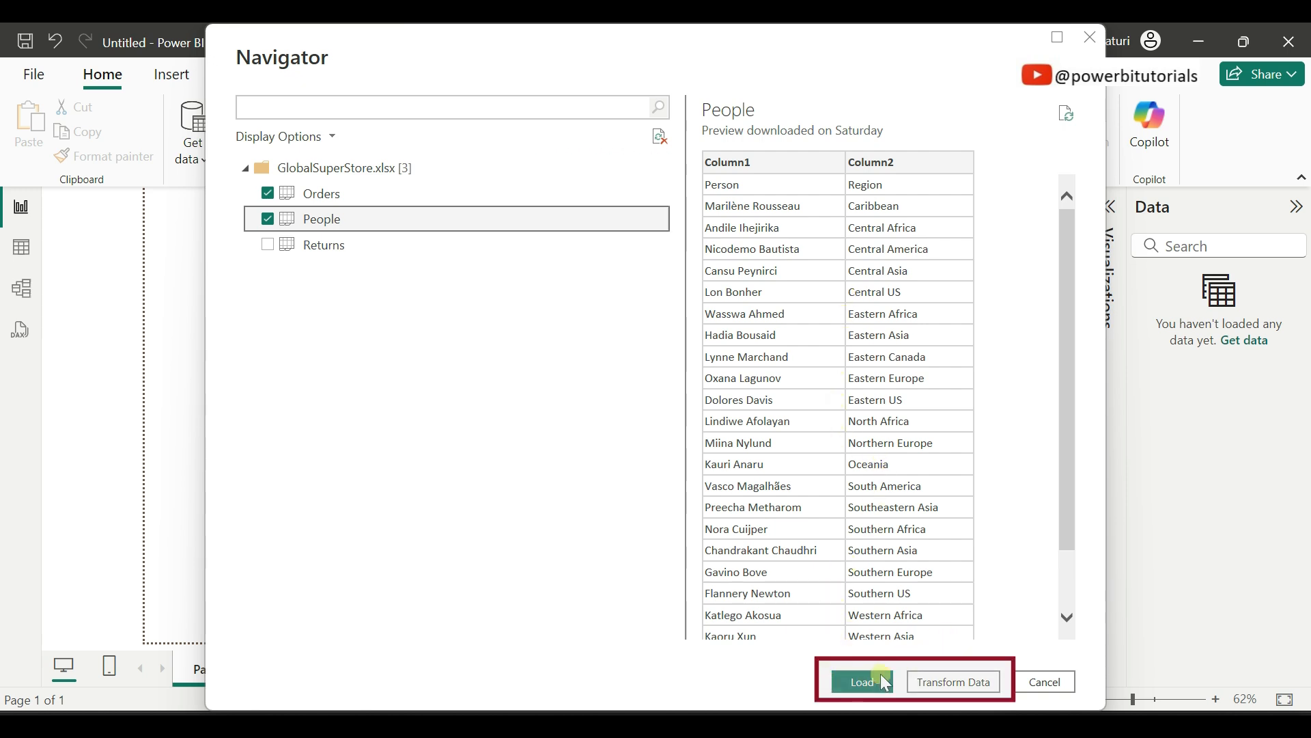
click(862, 681)
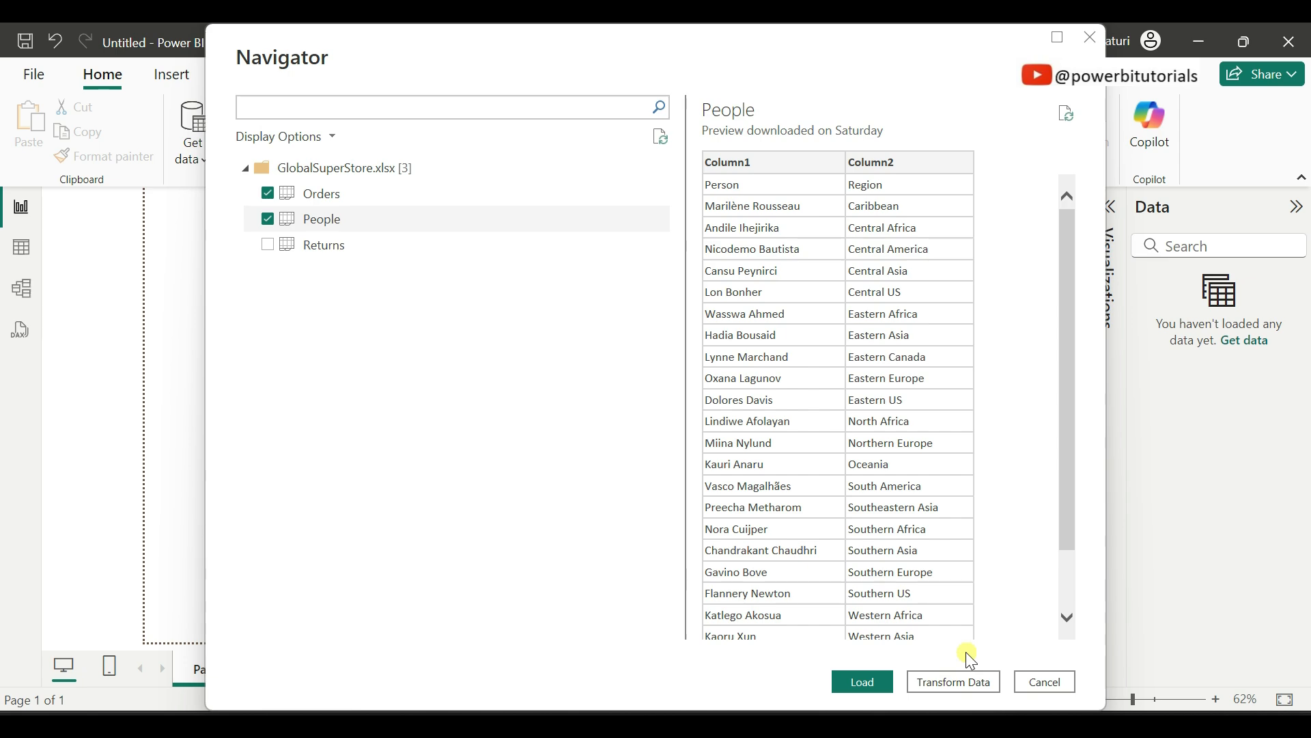
click(955, 685)
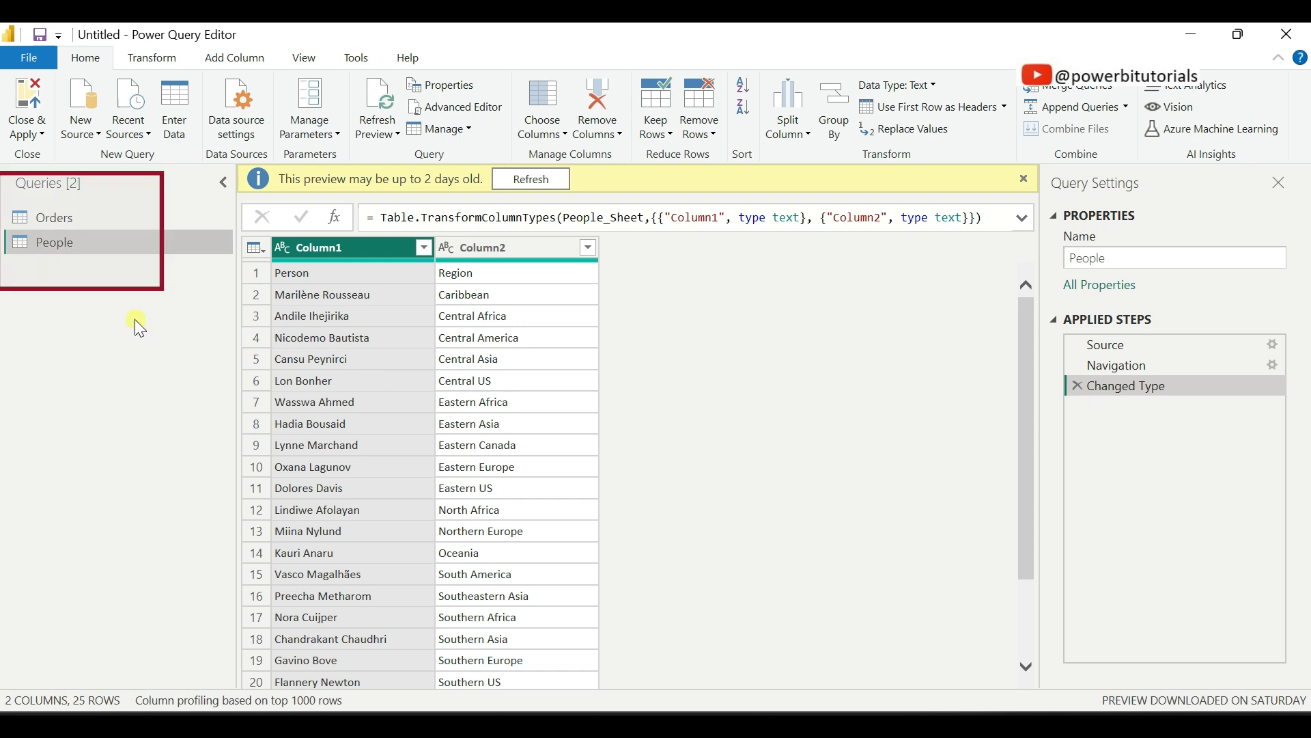
- Use the first row of the People query as its column headers
click(91, 223)
click(76, 245)
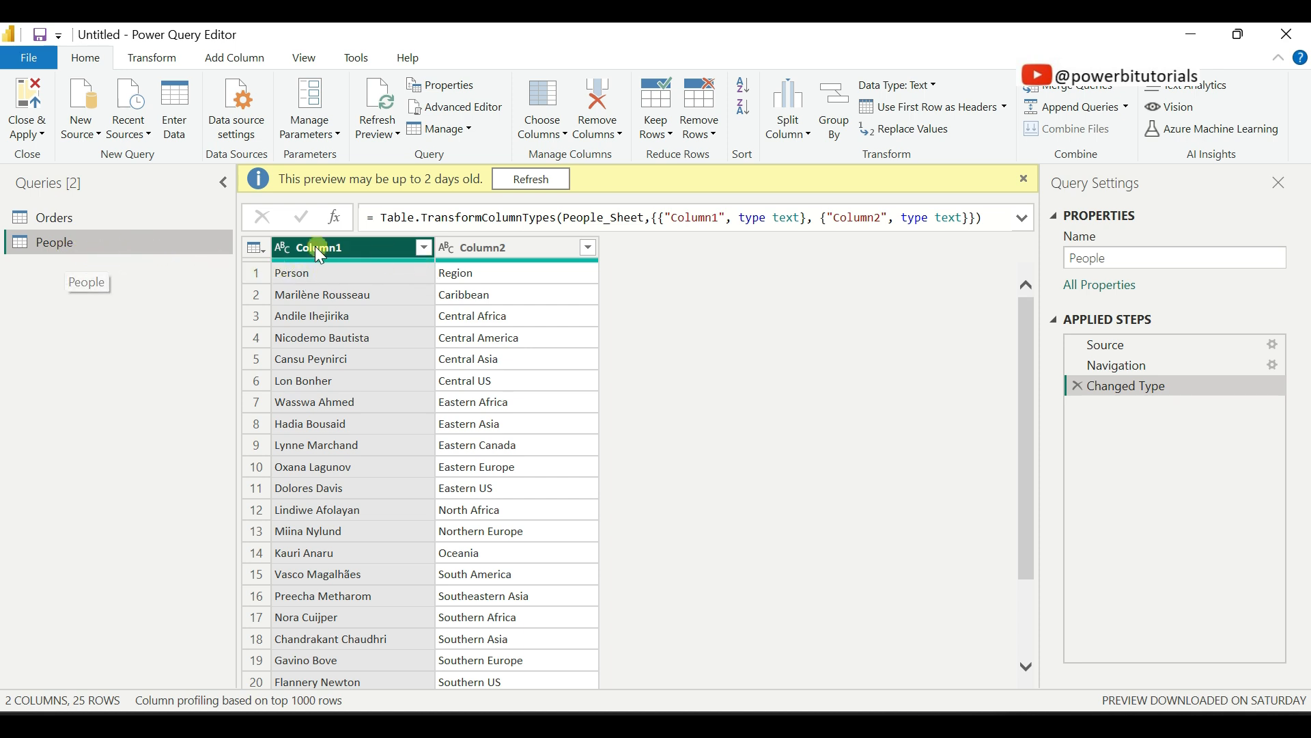
shift+click(451, 252)
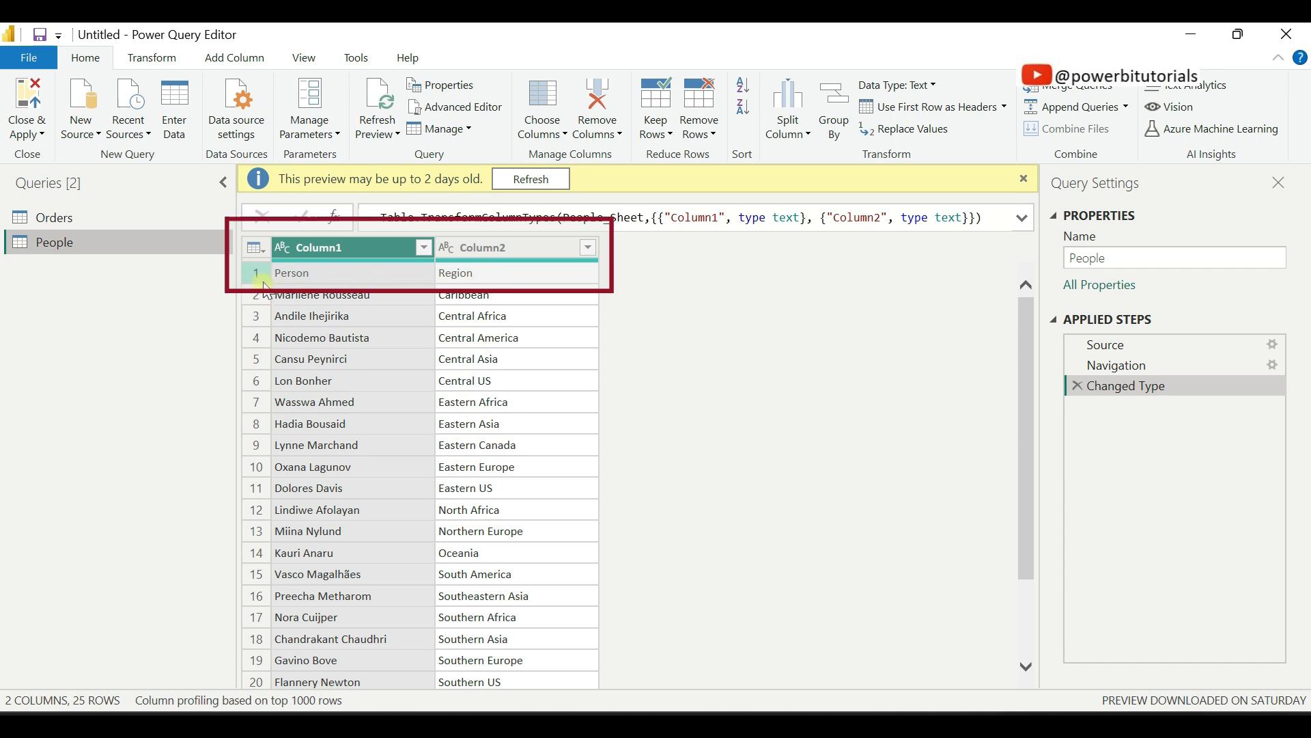
click(258, 250)
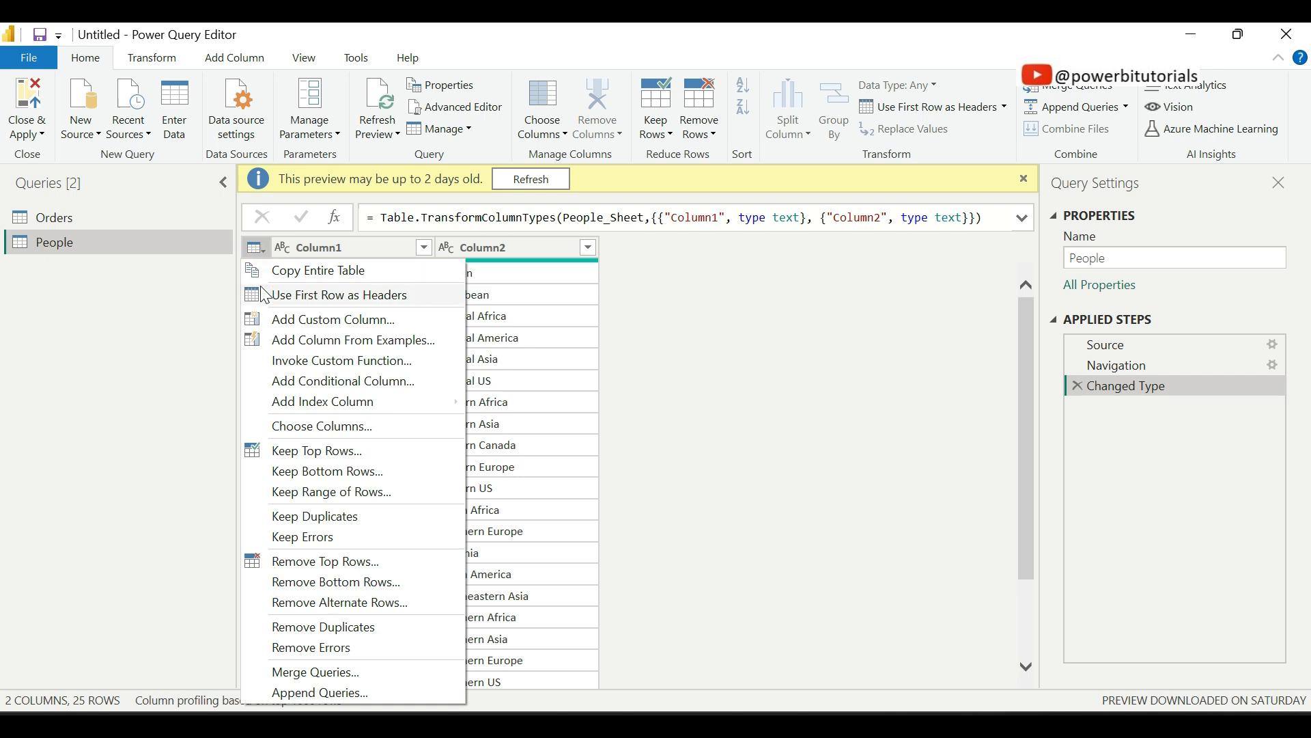
click(339, 296)
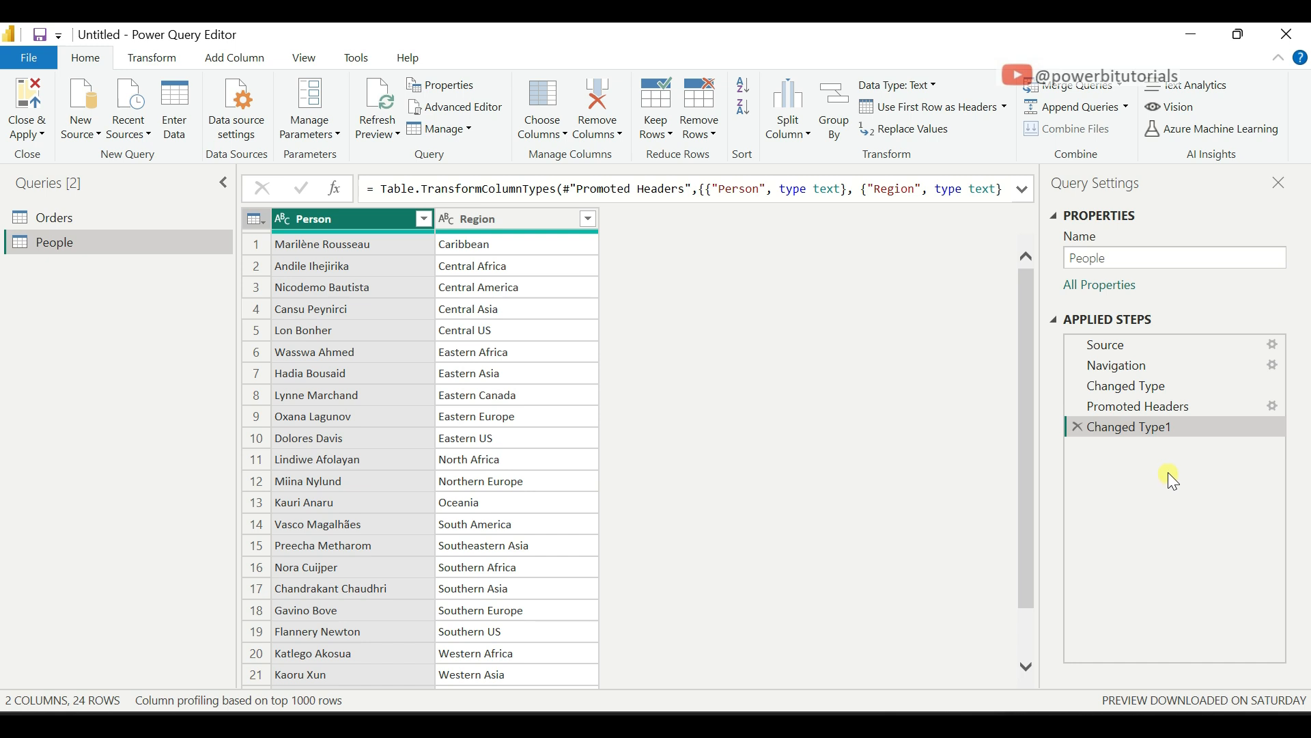
- Rename the last applied step of the People query as "Replace the first row with header"
right_click(1163, 432)
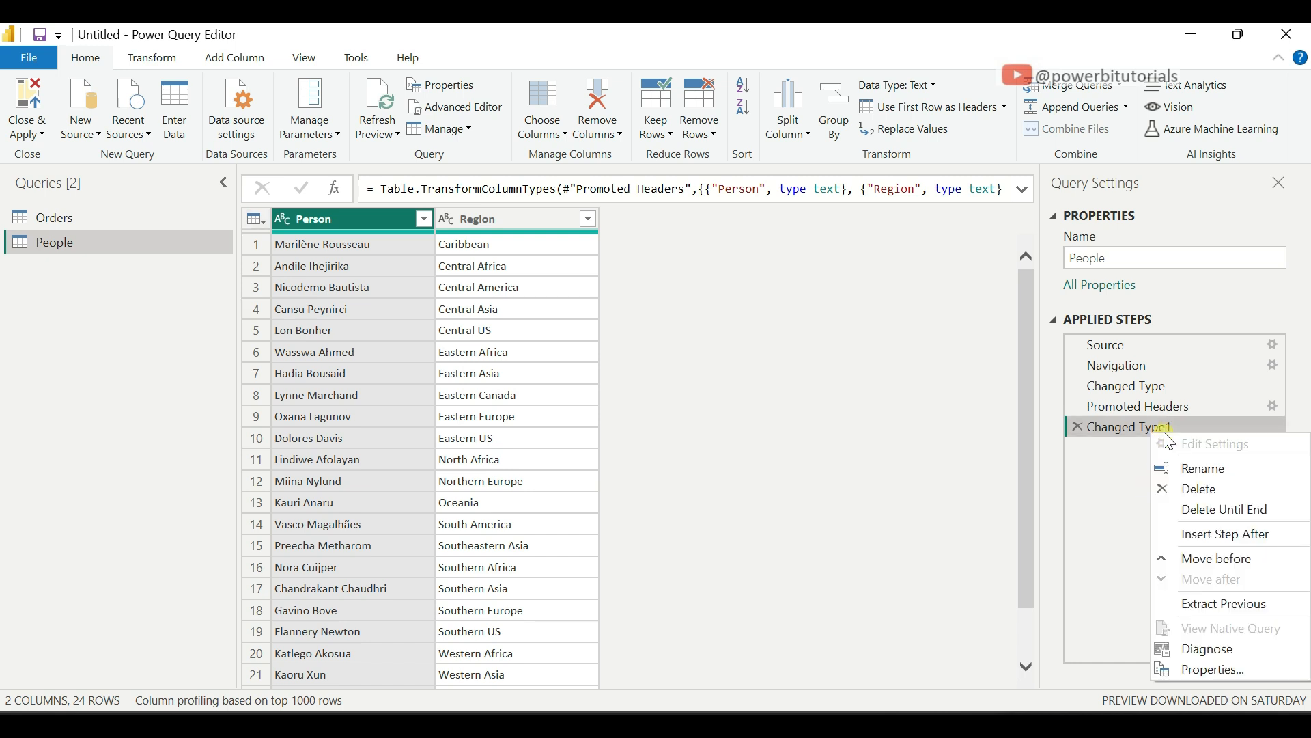
click(1208, 469)
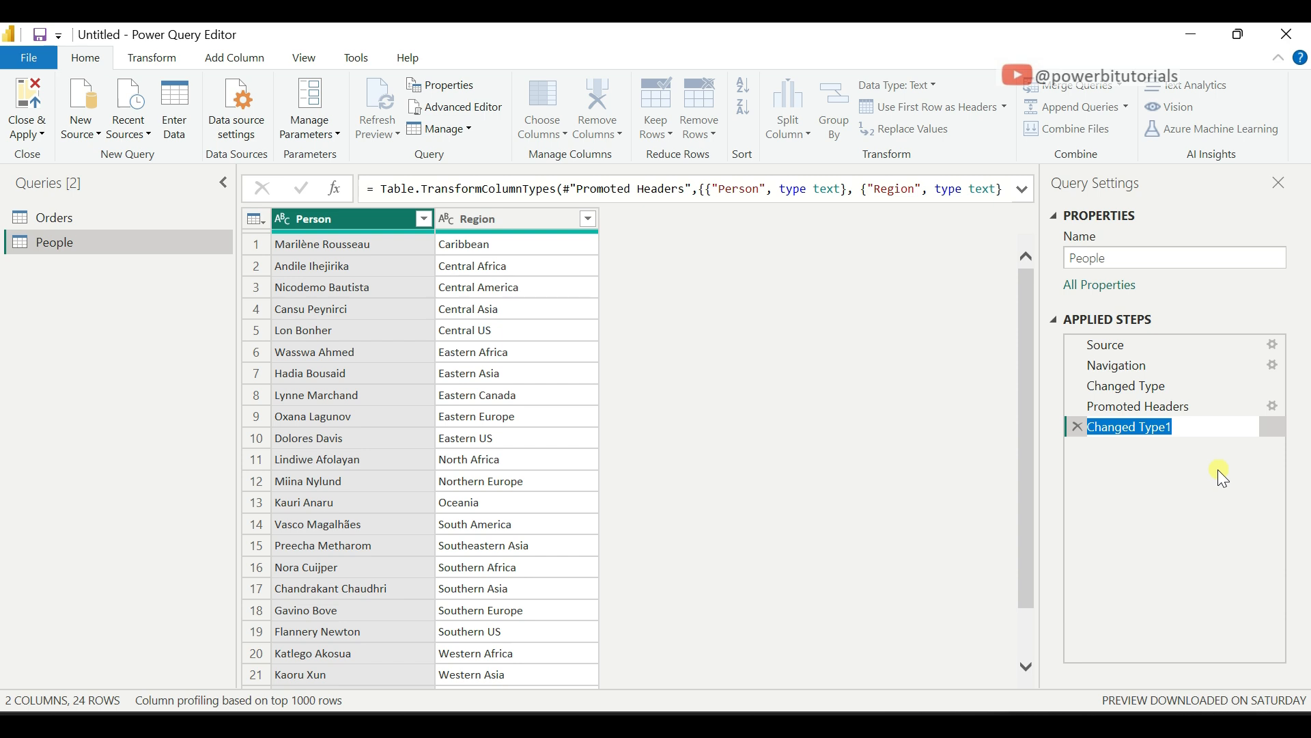
key(BackSpace)
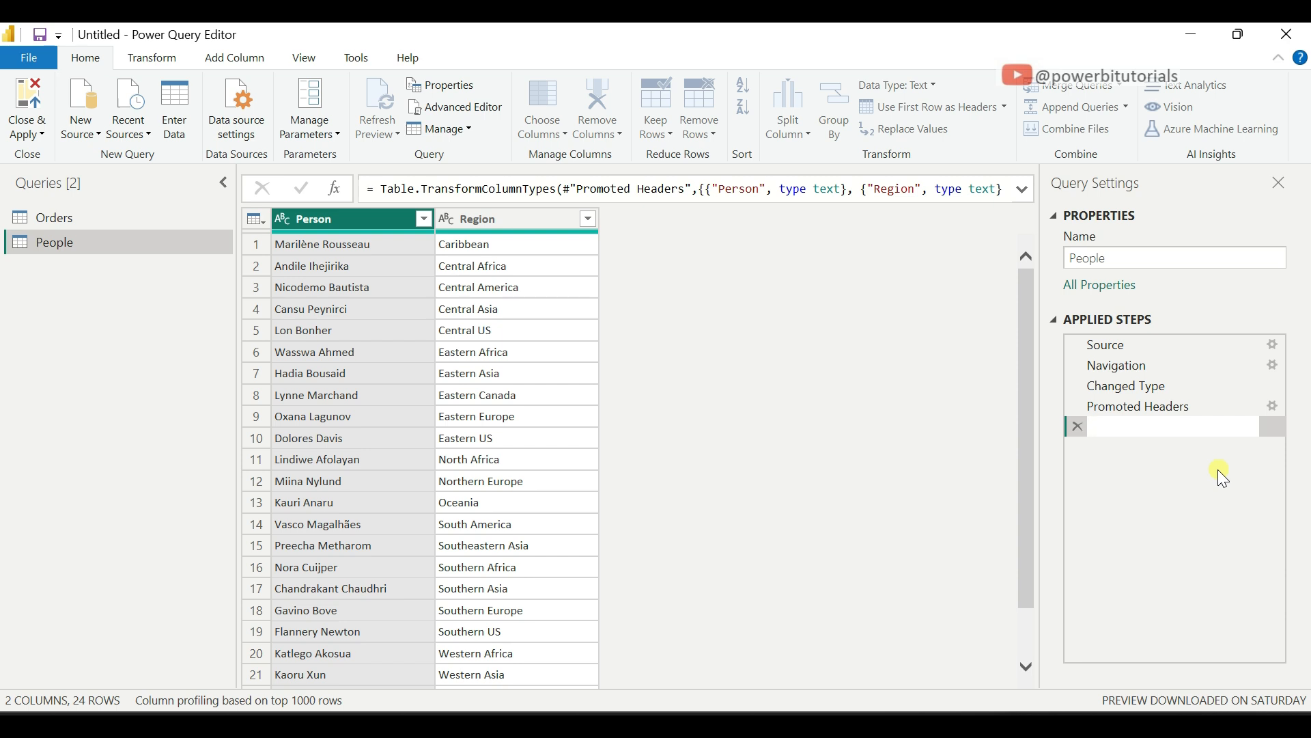
text(Replace the first row with)
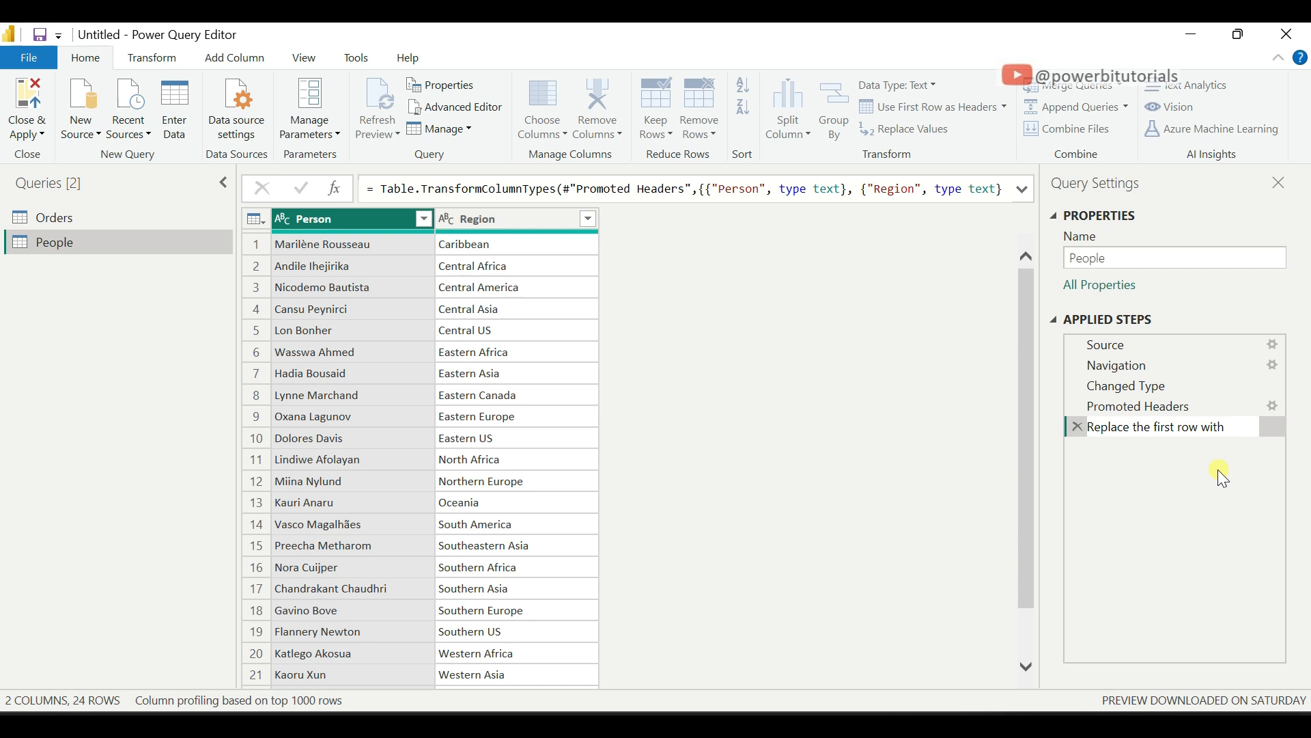
text( header)
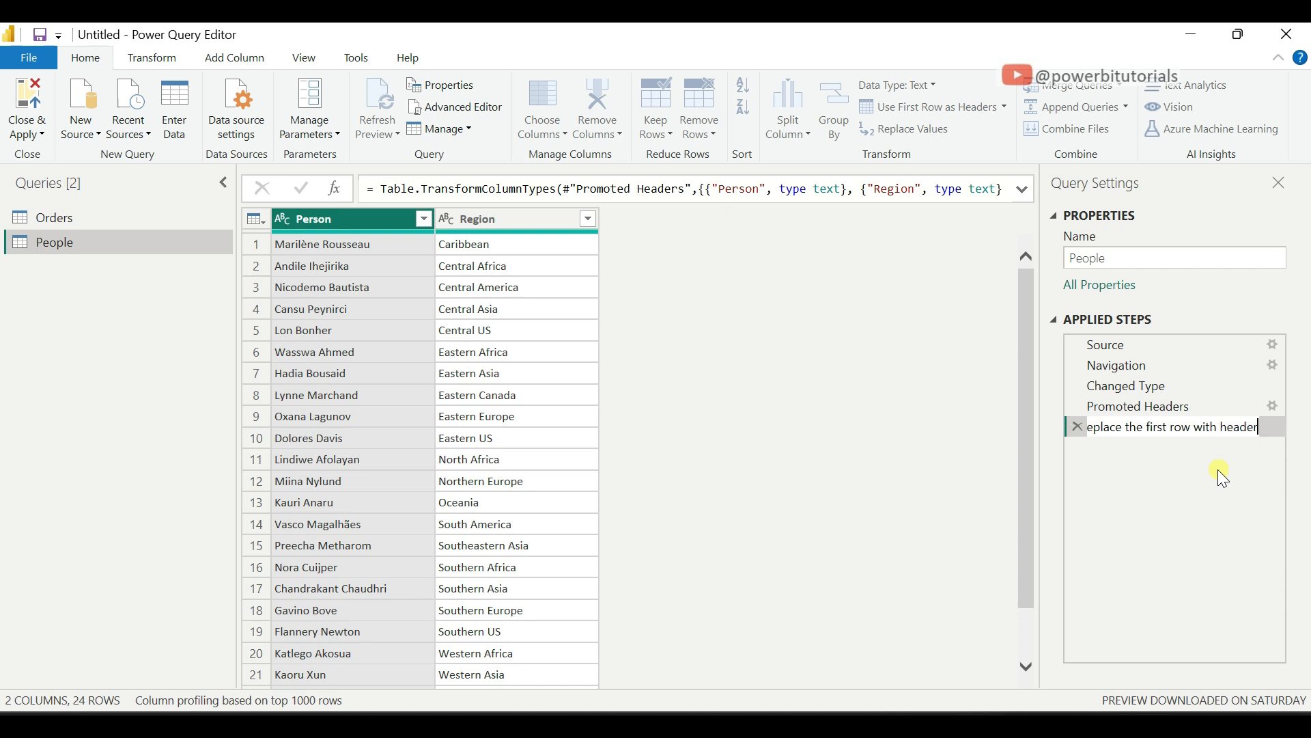
click(1149, 487)
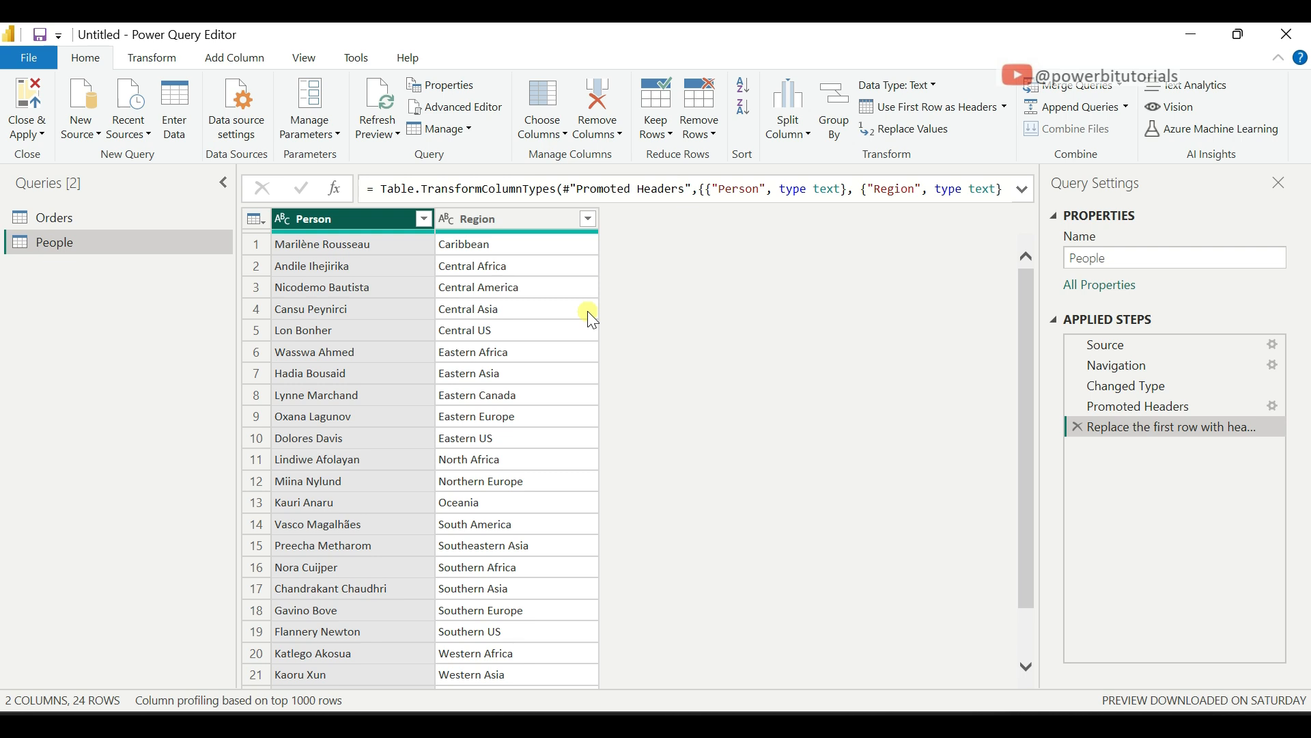
- Rename the Person column of the People query to Customer
double_click(366, 226)
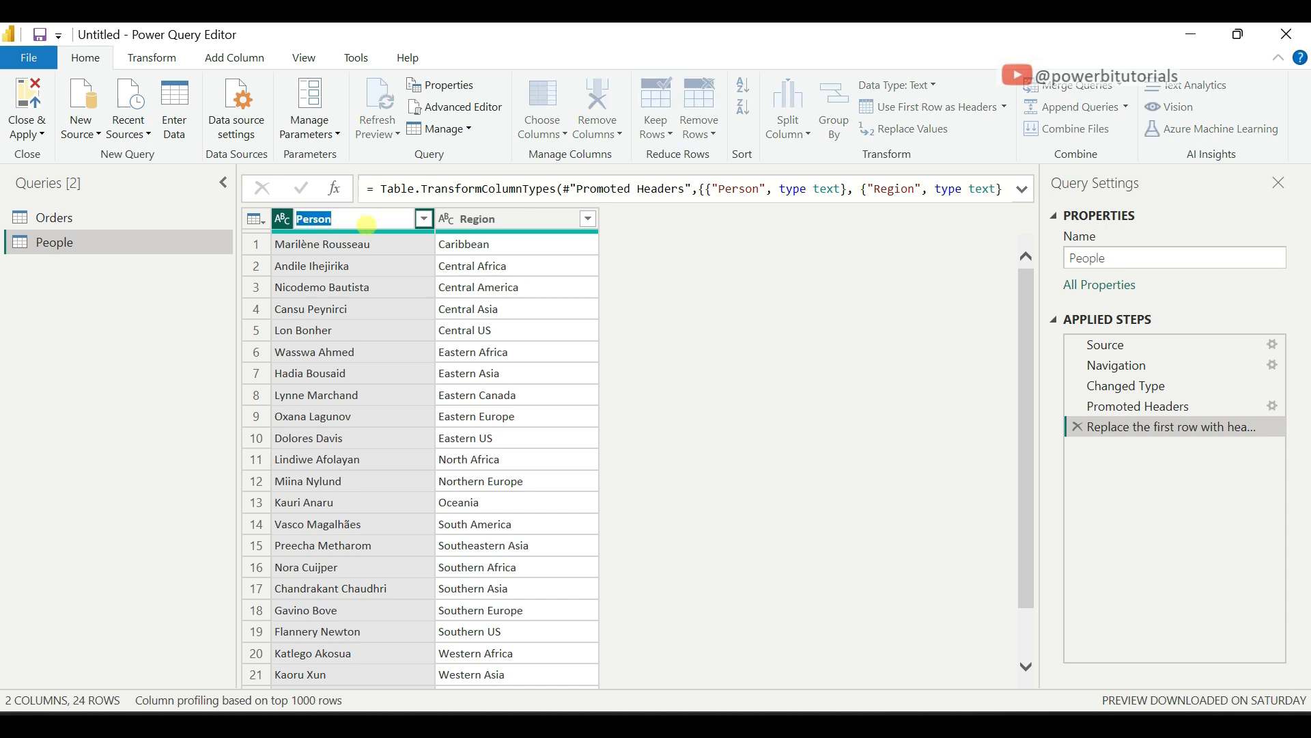
text(Customer)
click(667, 333)
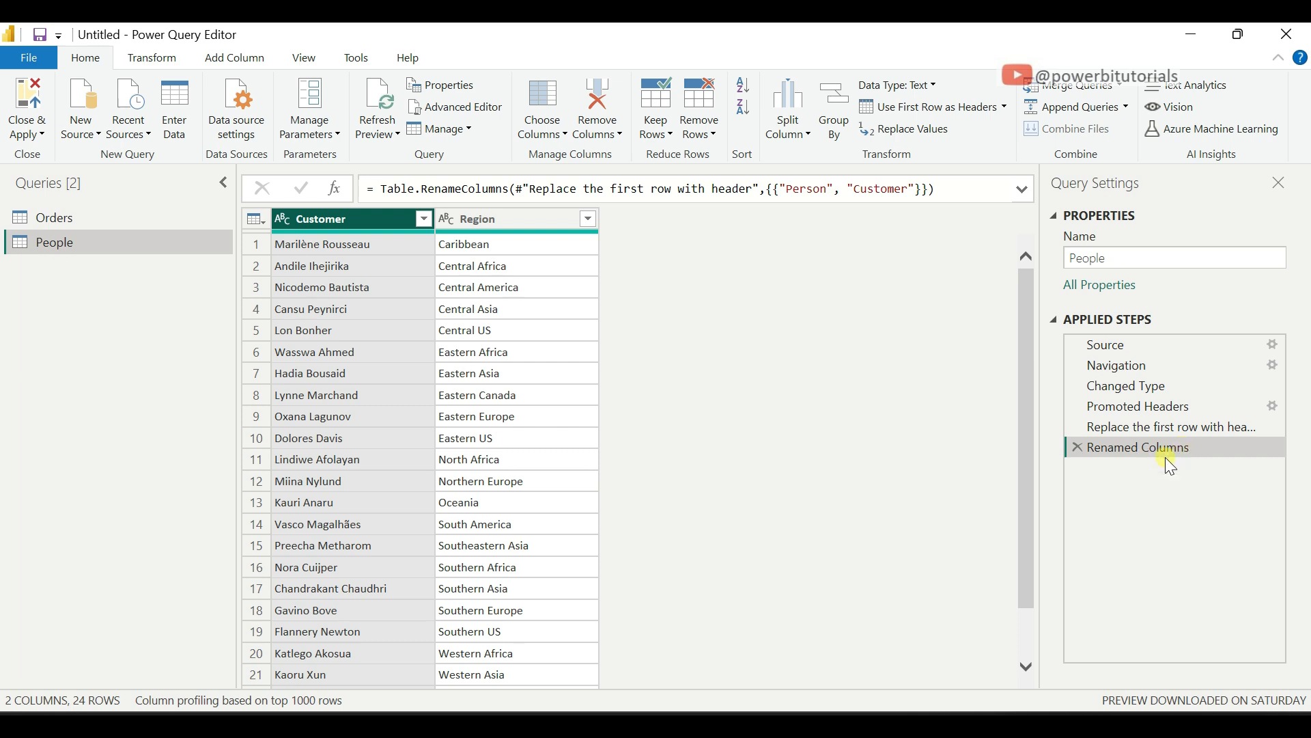
- Examine the transformation options for the Customer column, including its data type and column-splitting choices
right_click(355, 225)
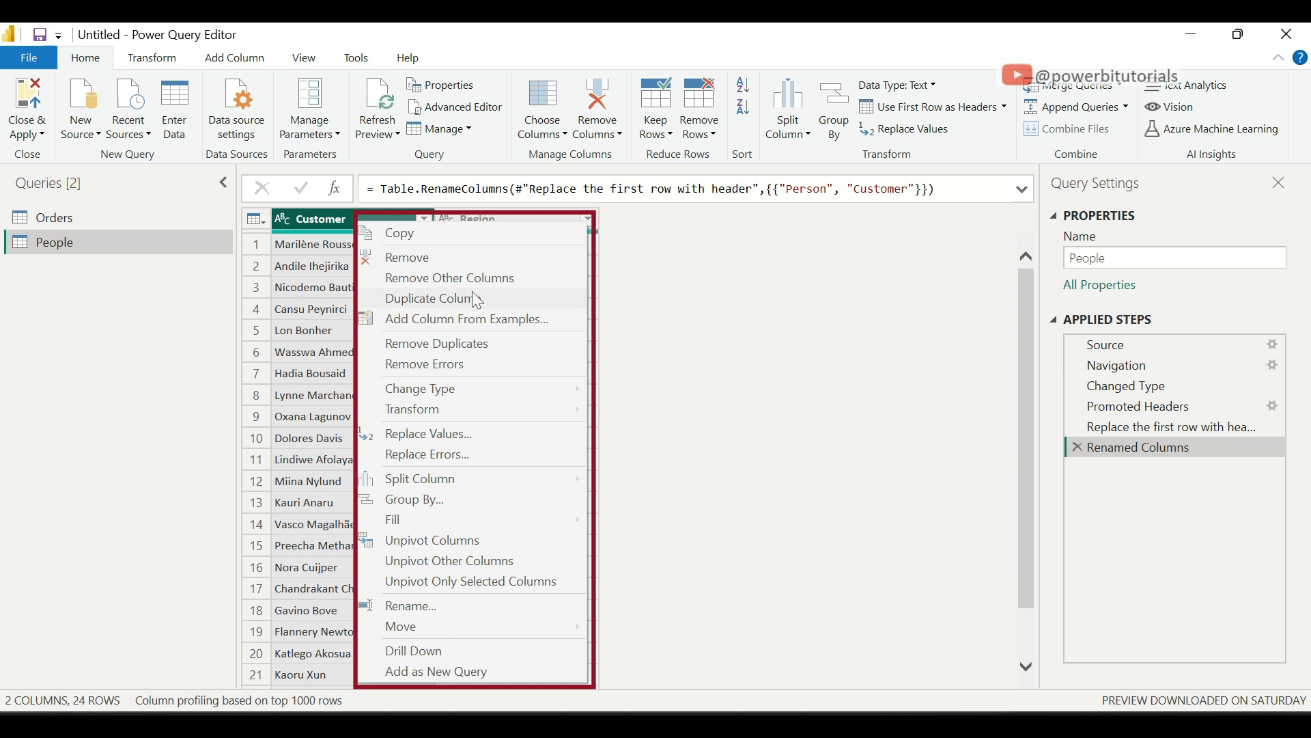
mouse_move(438, 385)
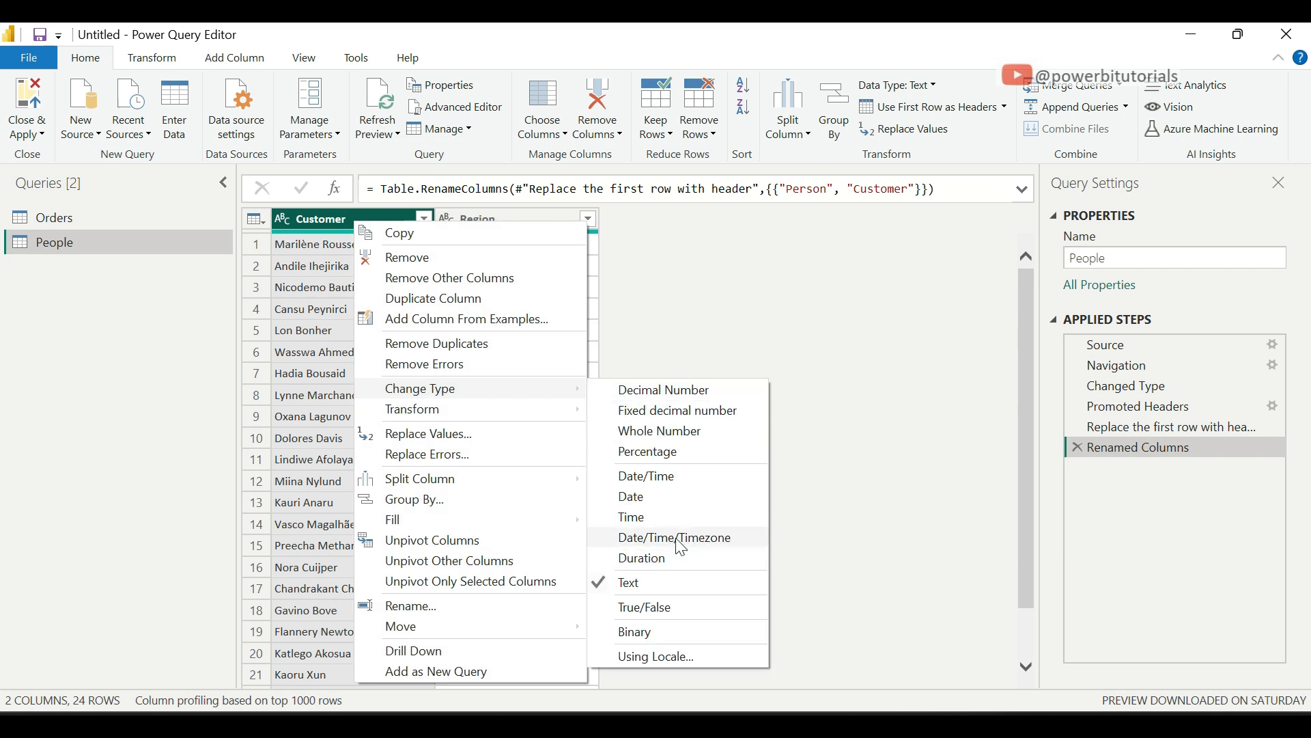
mouse_move(438, 483)
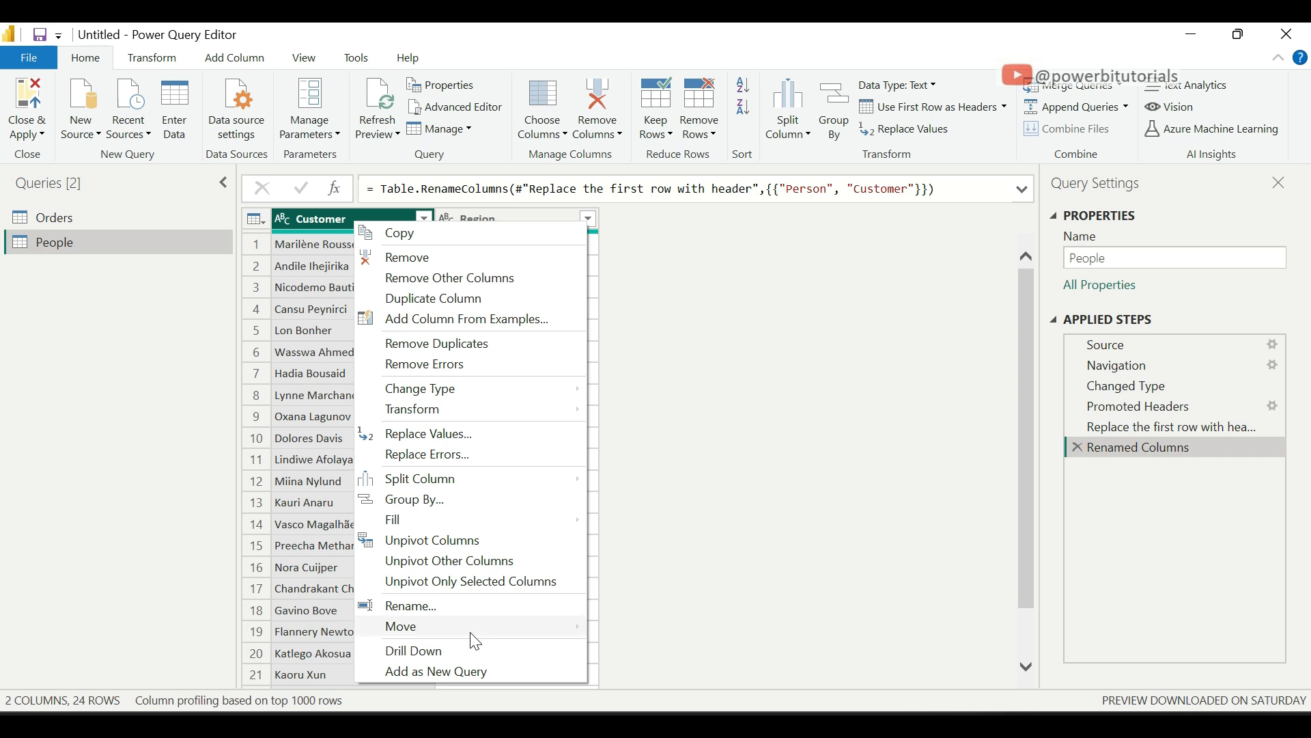
click(674, 461)
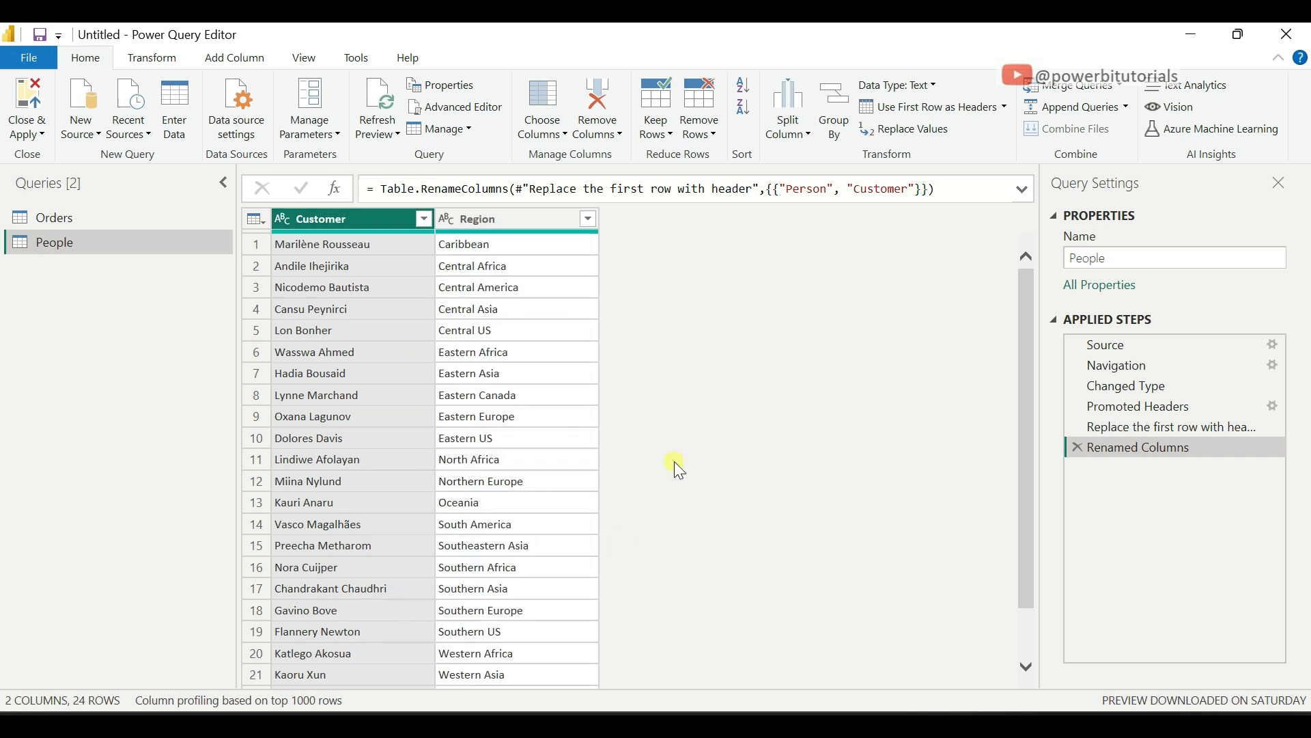
click(152, 57)
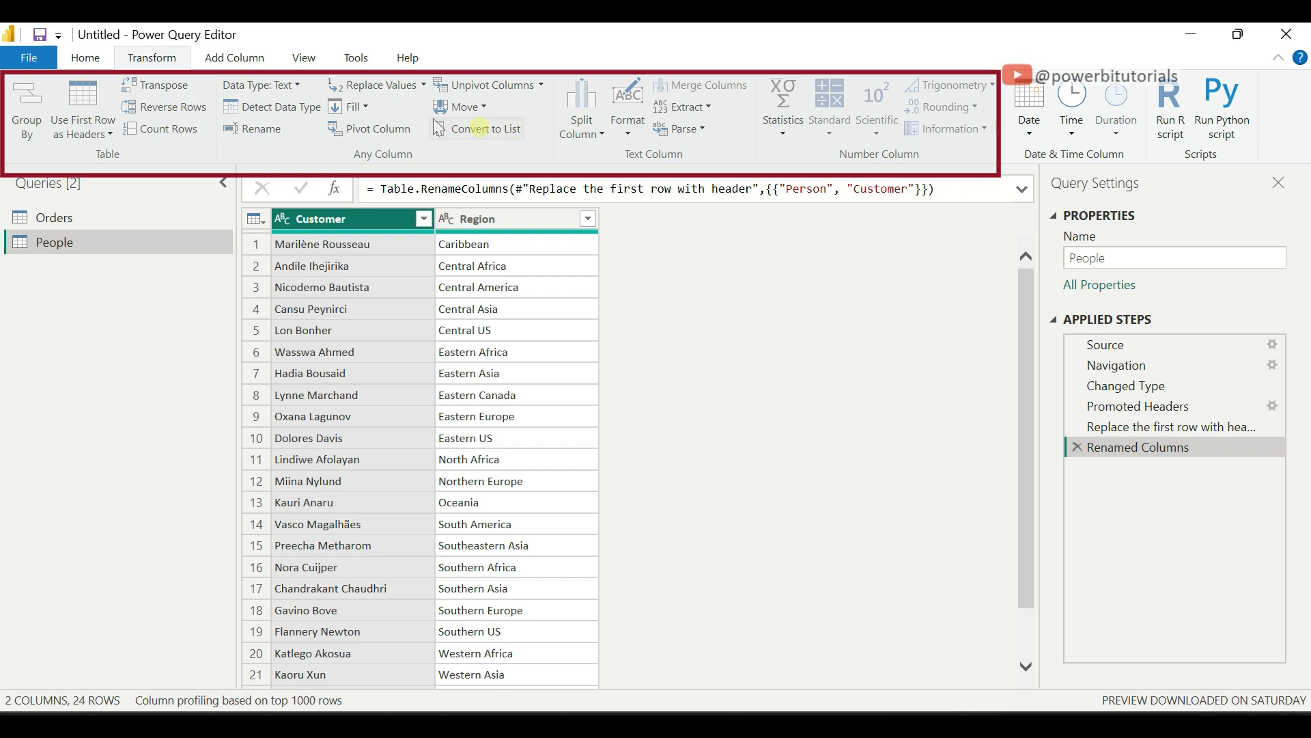
click(285, 86)
click(703, 305)
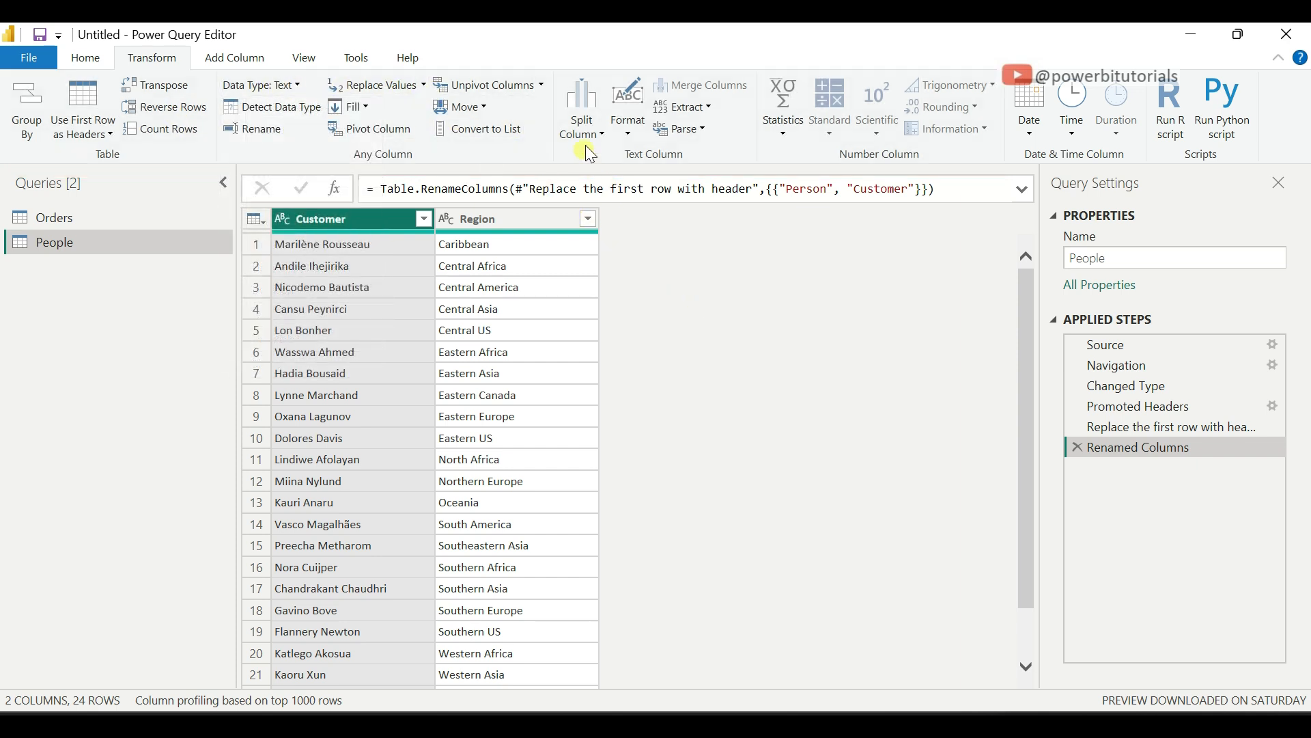
click(604, 136)
click(652, 360)
- Apply the query changes and close the query editor, then check the loaded Orders and People tables in table view
click(87, 60)
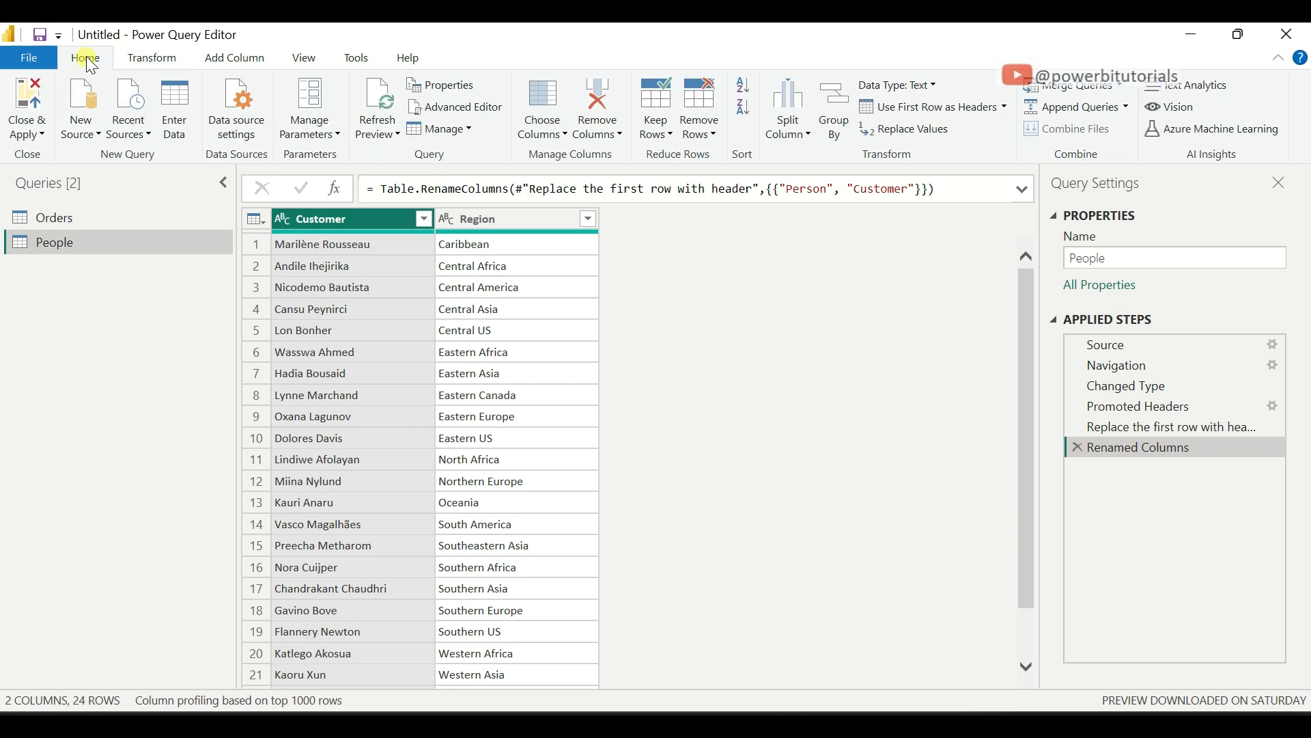
click(43, 136)
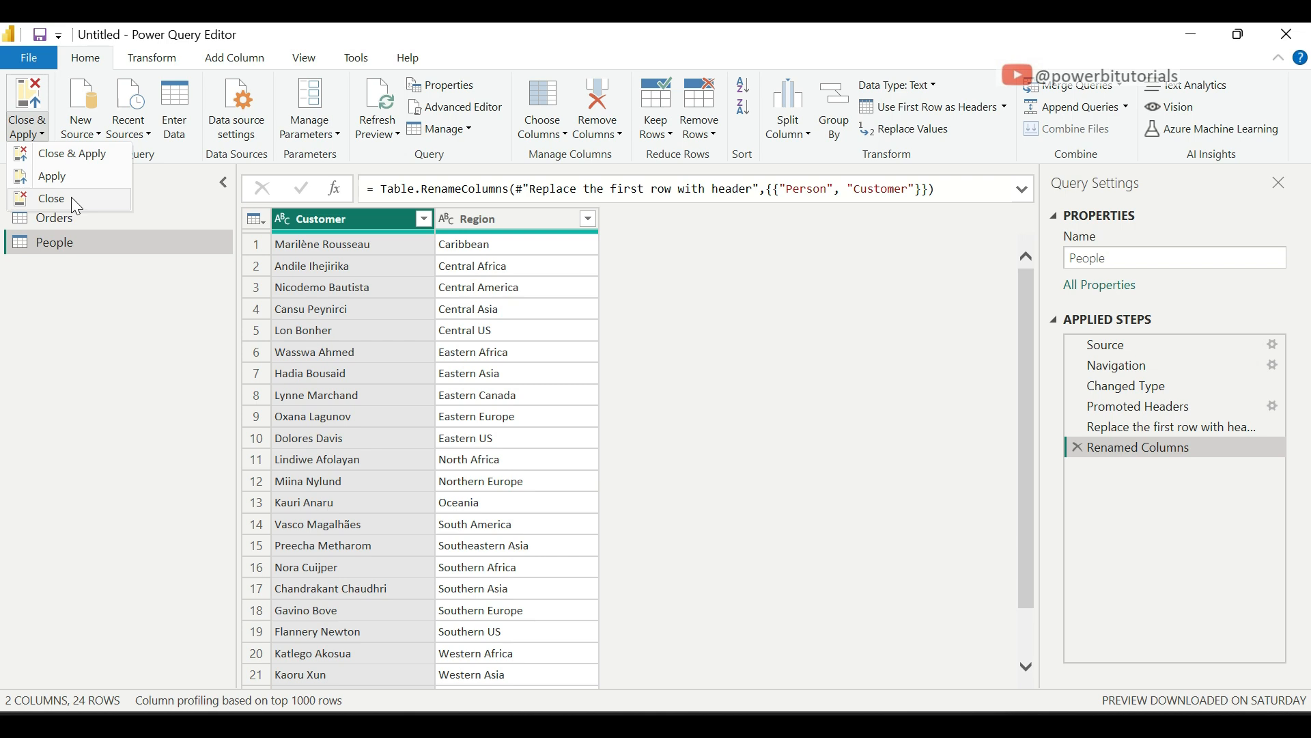
click(56, 157)
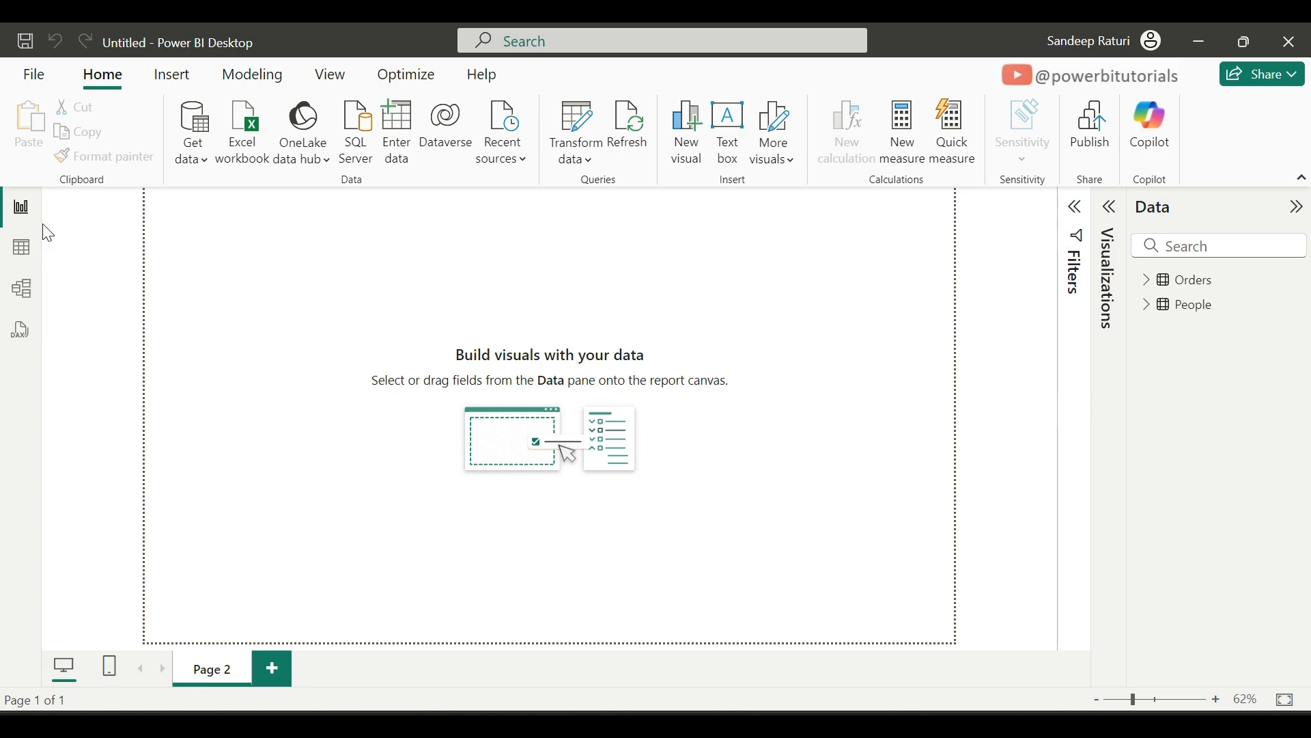
click(27, 255)
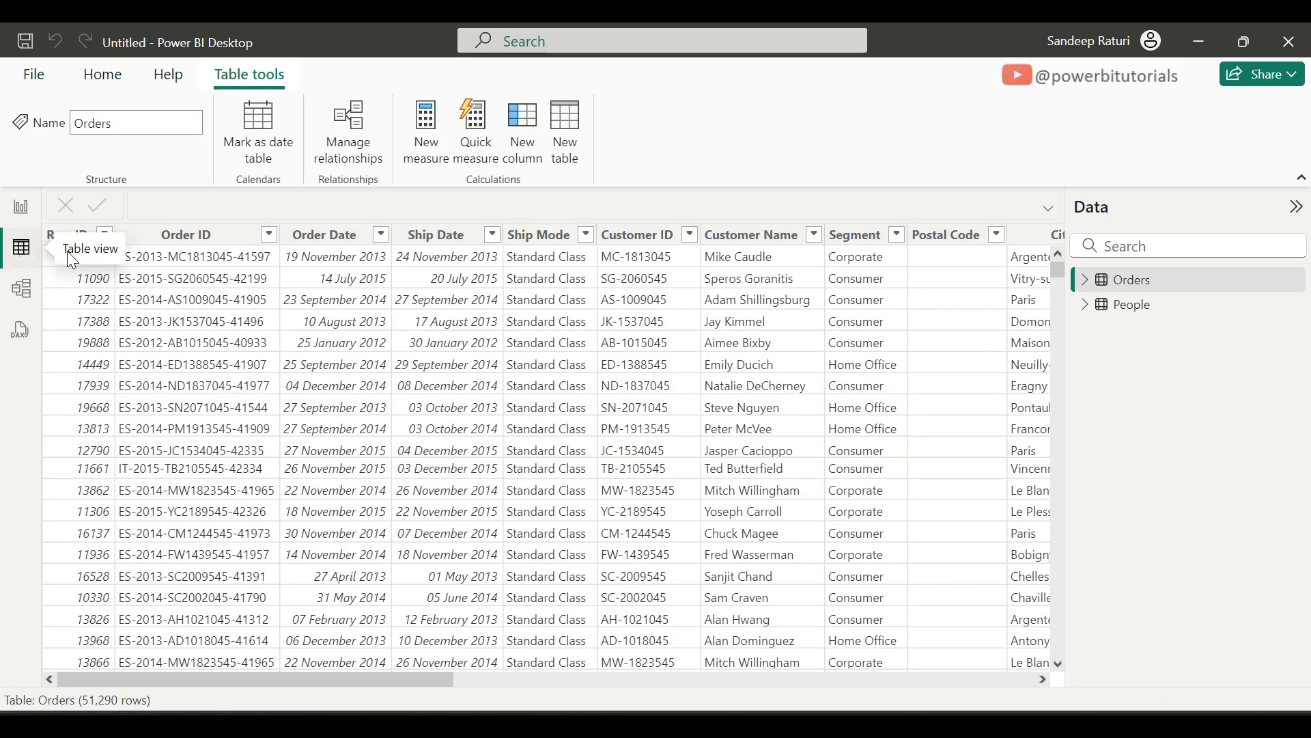
click(1150, 316)
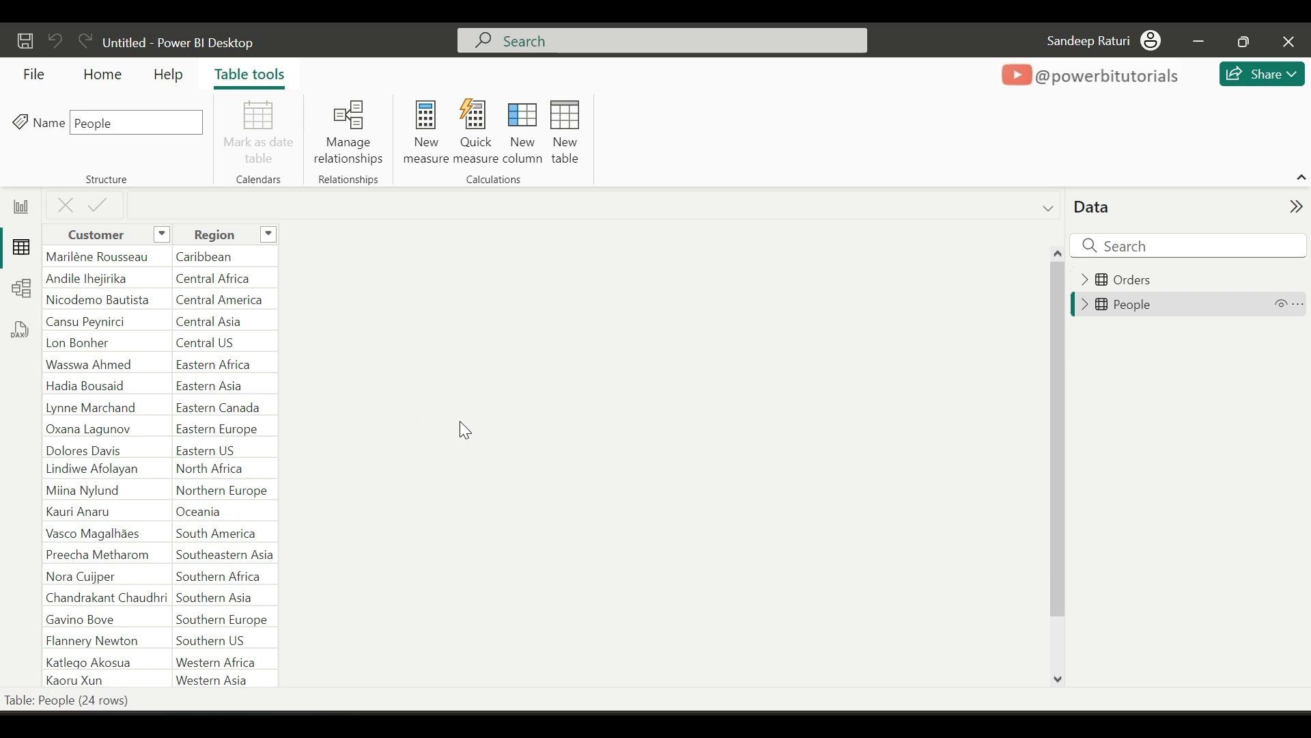
- Add a clustered column chart to the report page and move it to the upper middle of the canvas
click(21, 207)
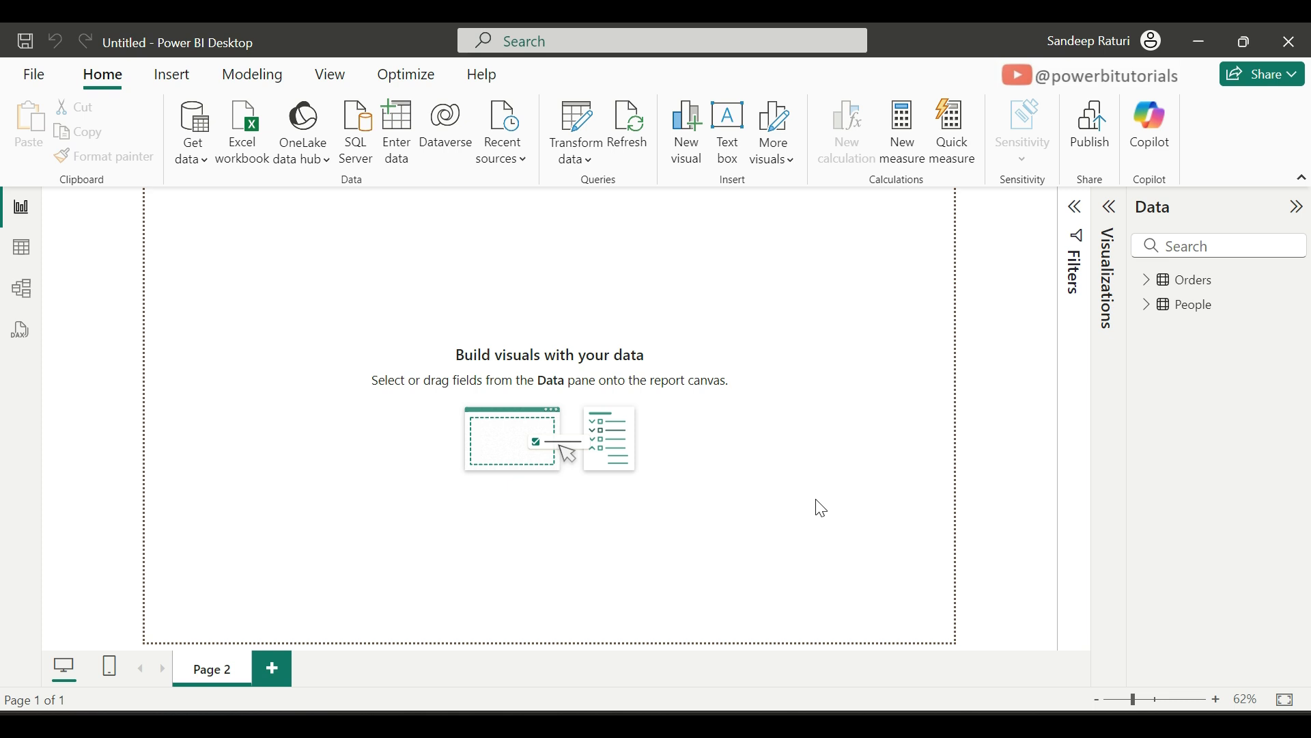
click(1109, 207)
click(1050, 313)
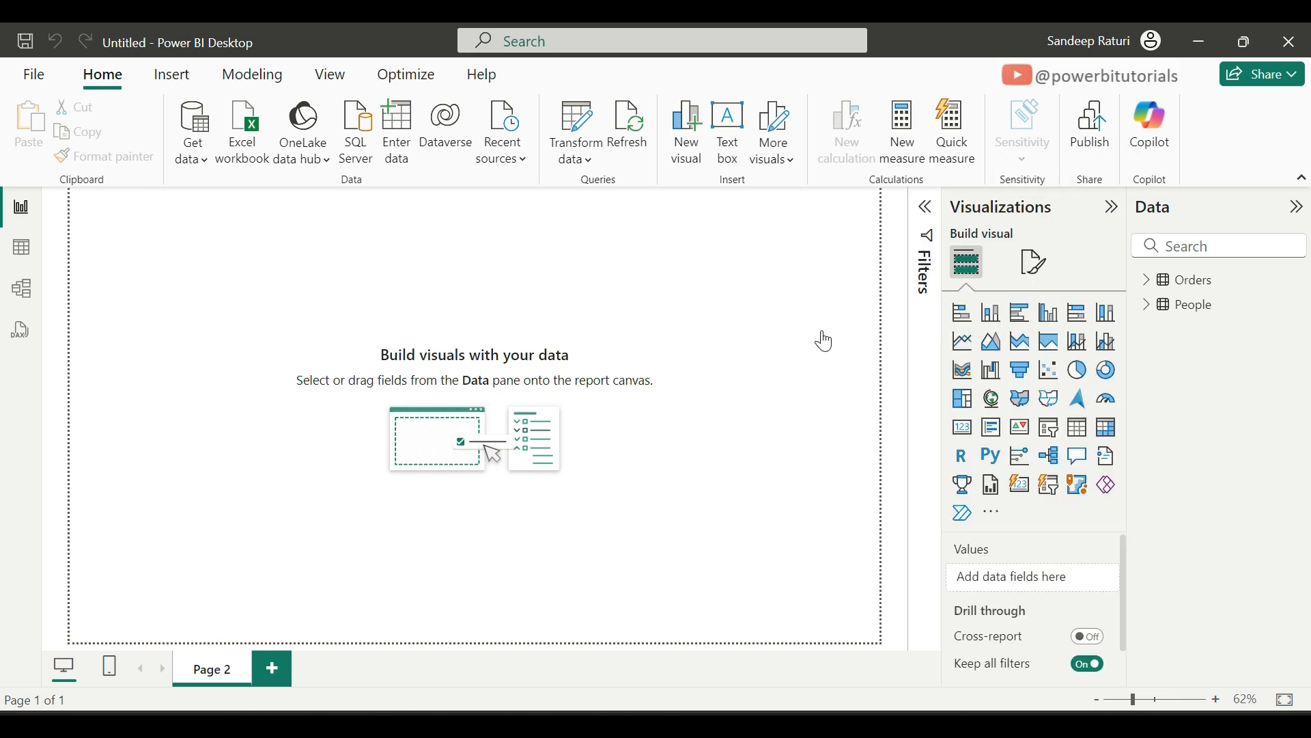
drag(188, 313, 469, 358)
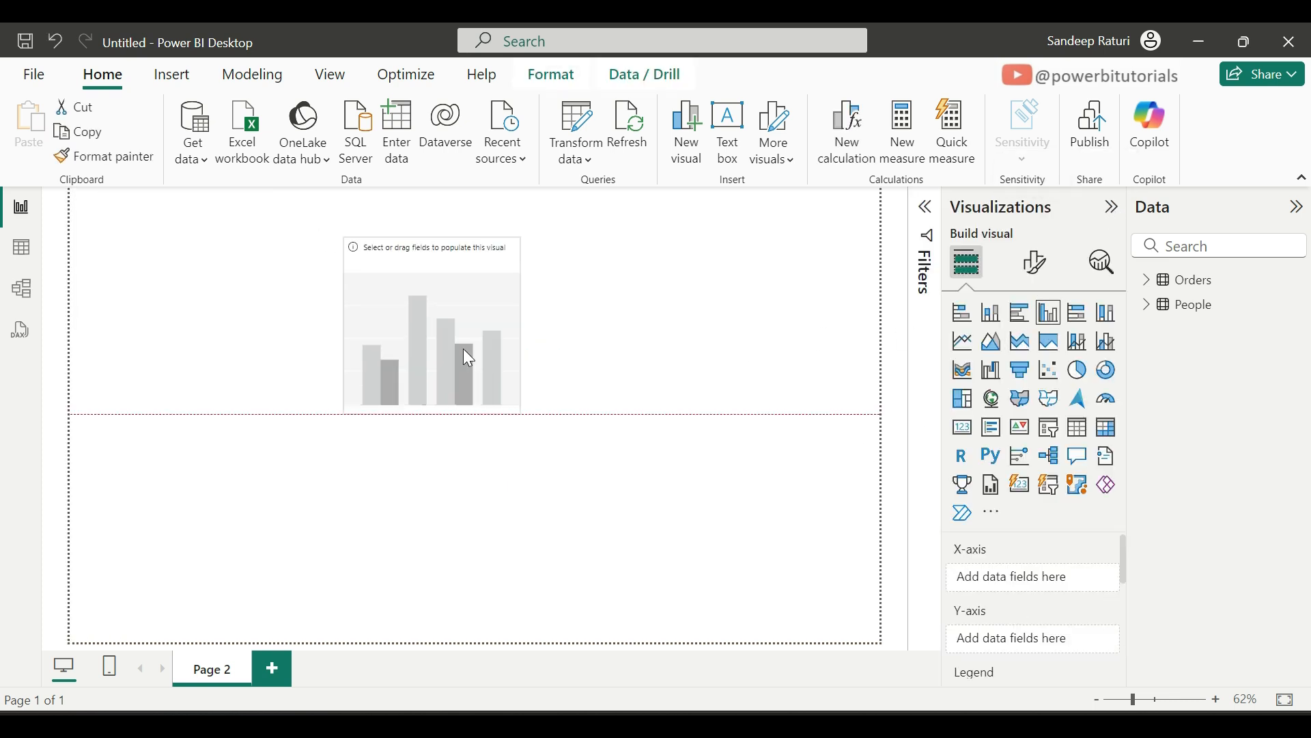
- Plot Sales on the Y-axis by Category on the X-axis from the Orders table, and enlarge the chart
click(1148, 280)
drag(1227, 307, 1031, 584)
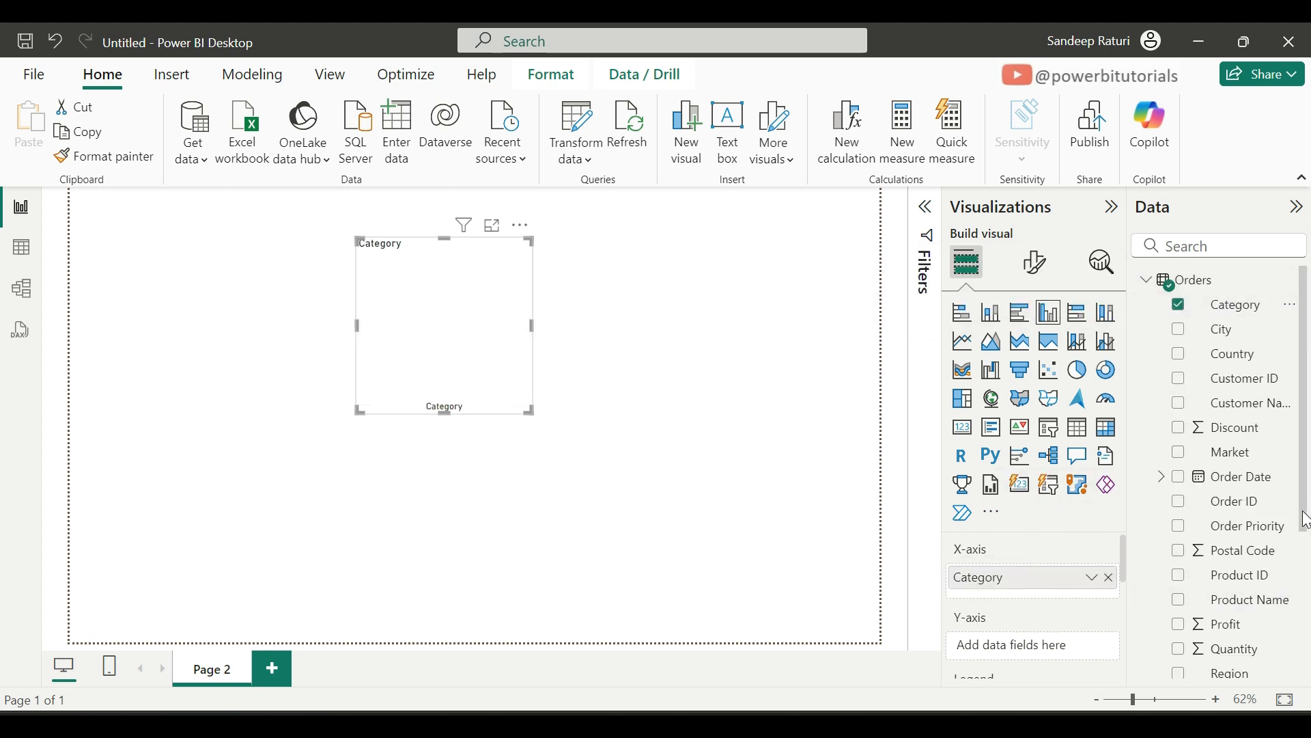
scroll(1256, 591, down, 5)
drag(1222, 572, 969, 642)
drag(533, 411, 749, 541)
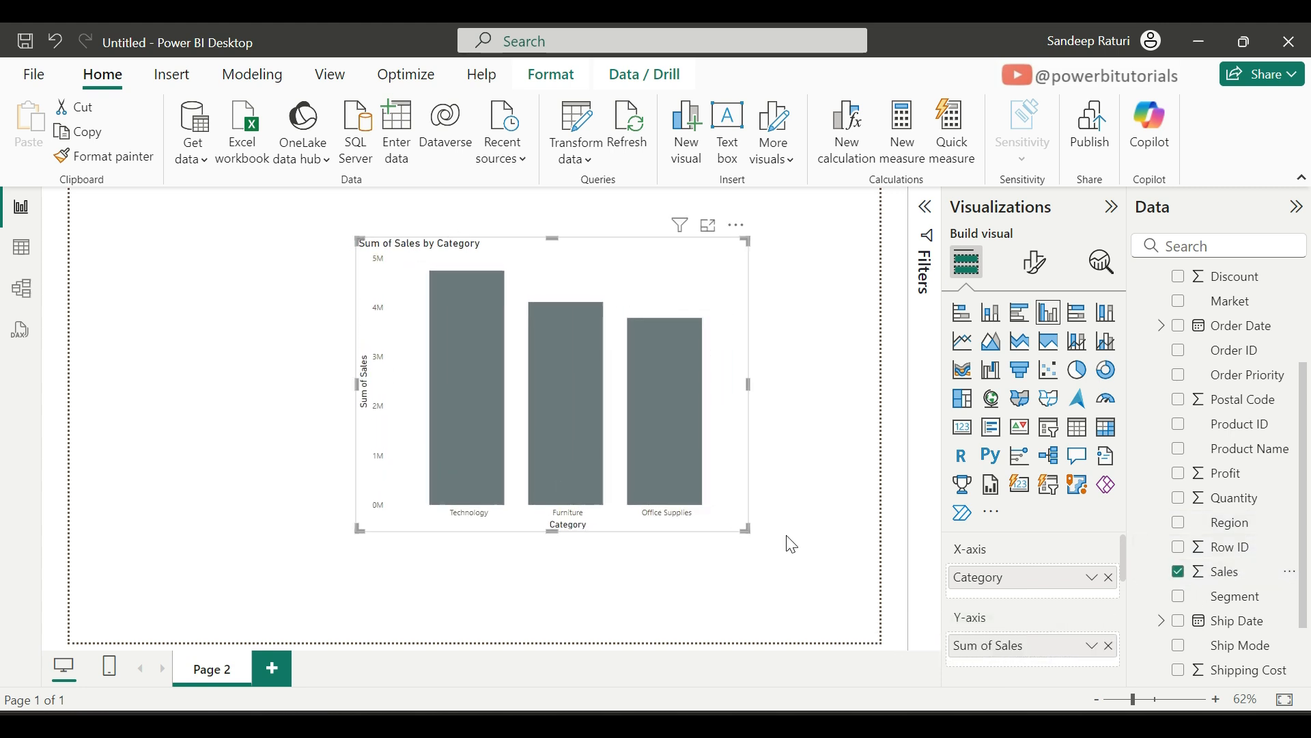
click(810, 343)
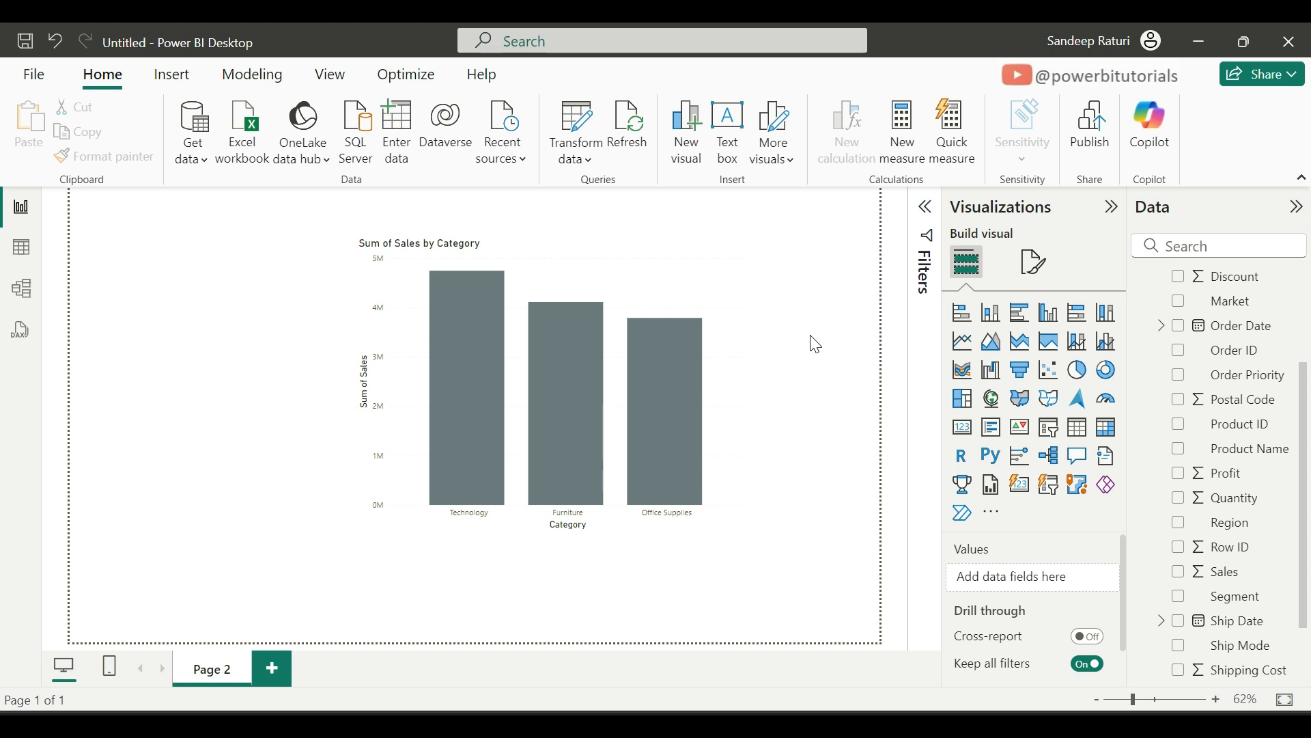